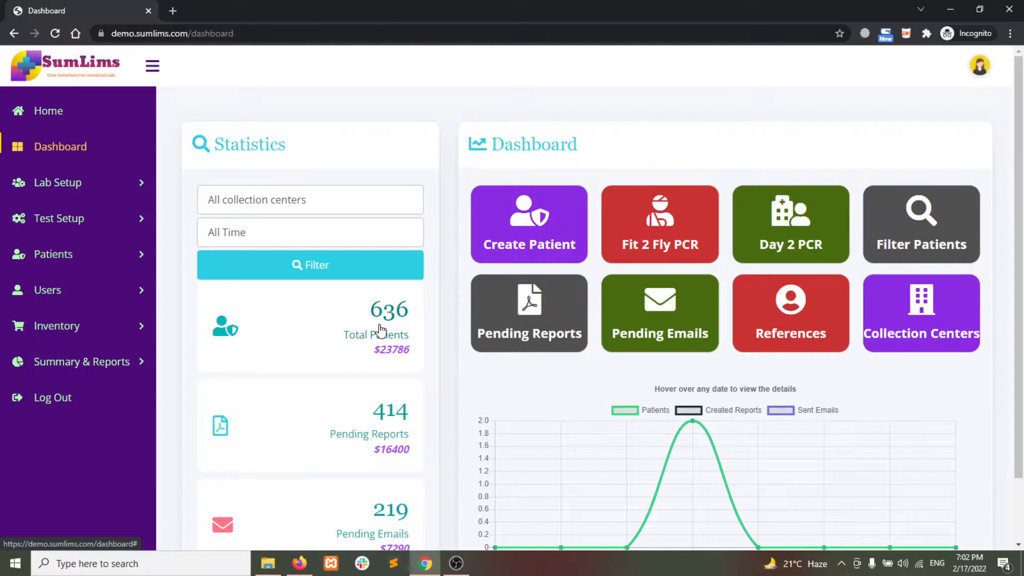
# Step: Expand Lab Setup in the sidebar and show the Collection Centers list
pyautogui.click(60, 182)
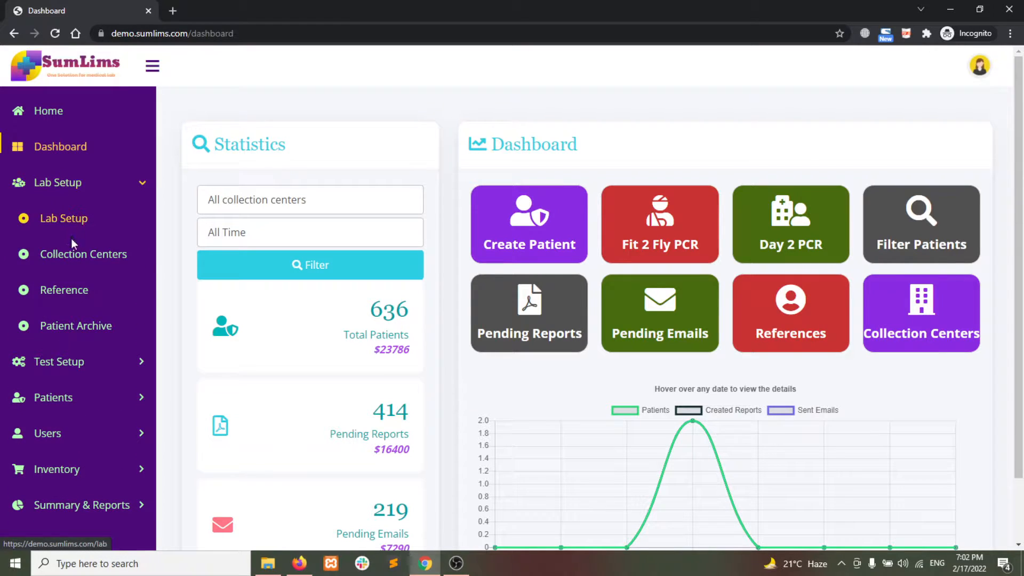
pyautogui.click(74, 258)
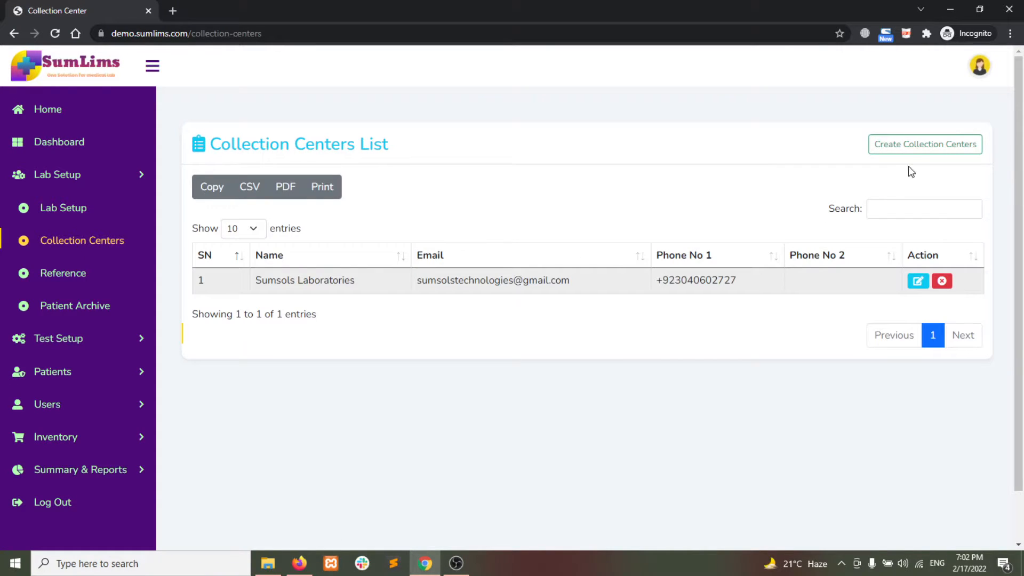
# Step: Add collection center FAISALABAD LAB with phone 030000000 and an email, save it, and return to the list
pyautogui.click(939, 152)
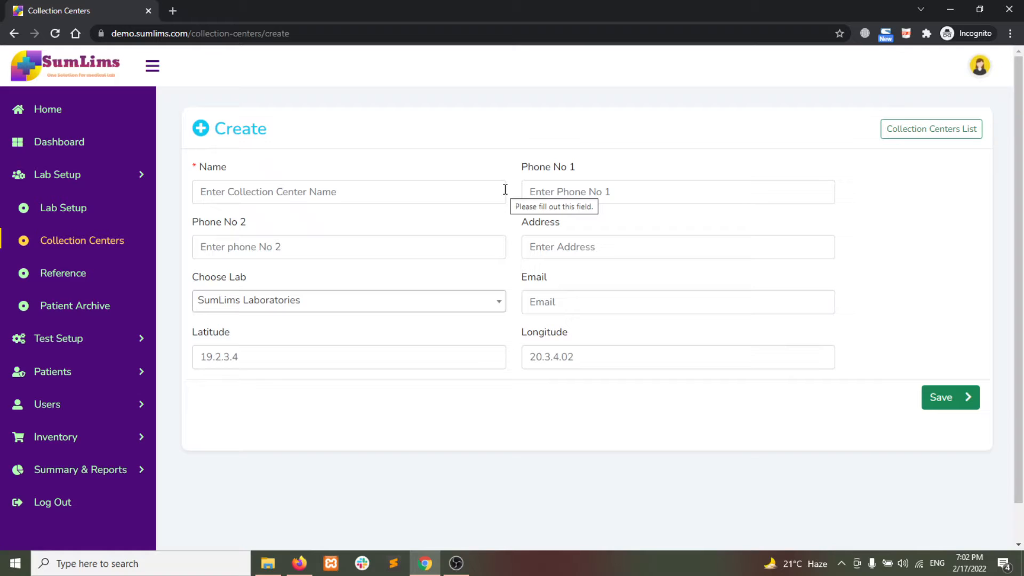
pyautogui.click(505, 191)
pyautogui.write('FAISA')
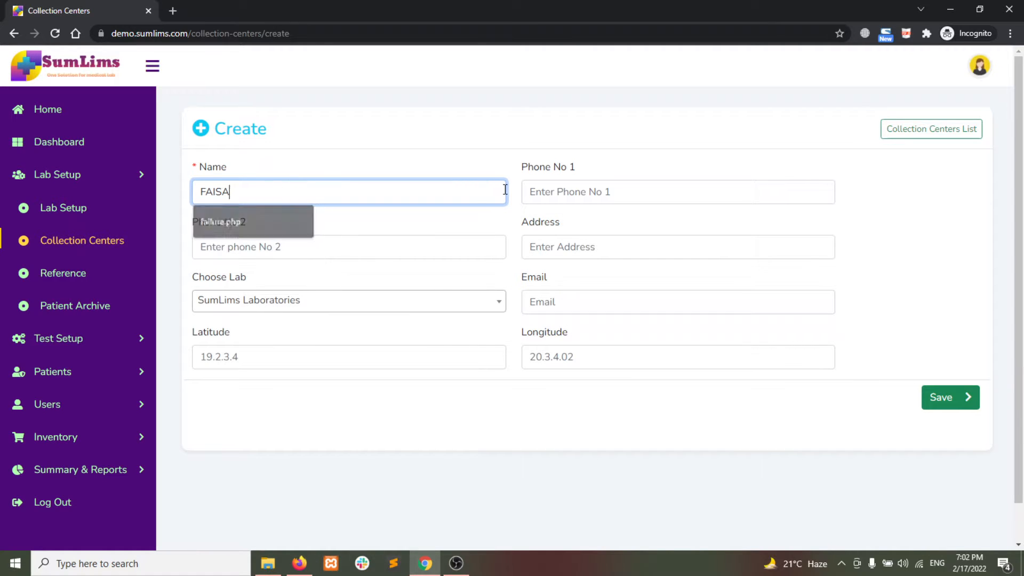
pyautogui.write('LABAD LAB')
pyautogui.press('Tab')
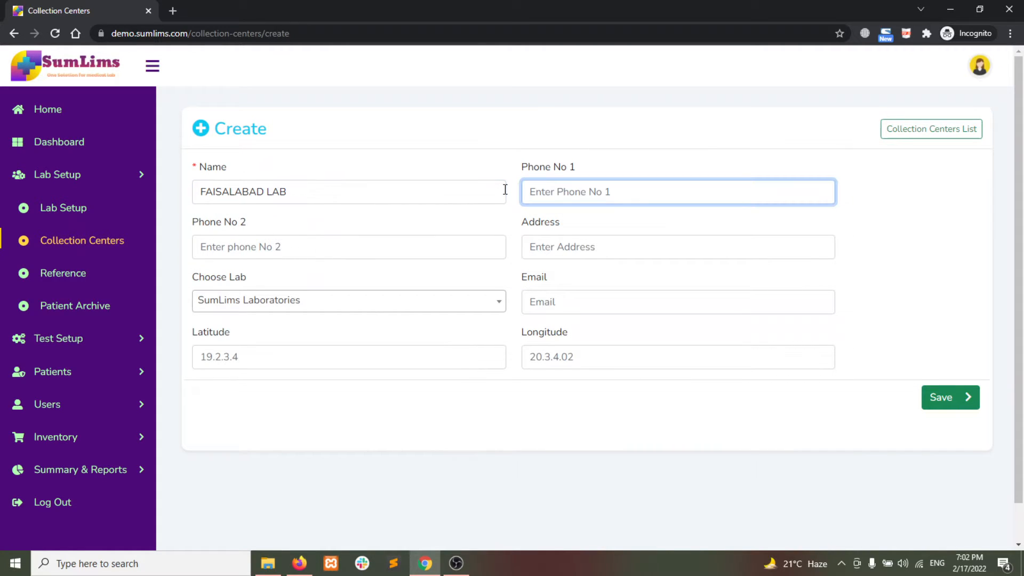
pyautogui.write('030000000')
pyautogui.press('Tab')
pyautogui.click(563, 310)
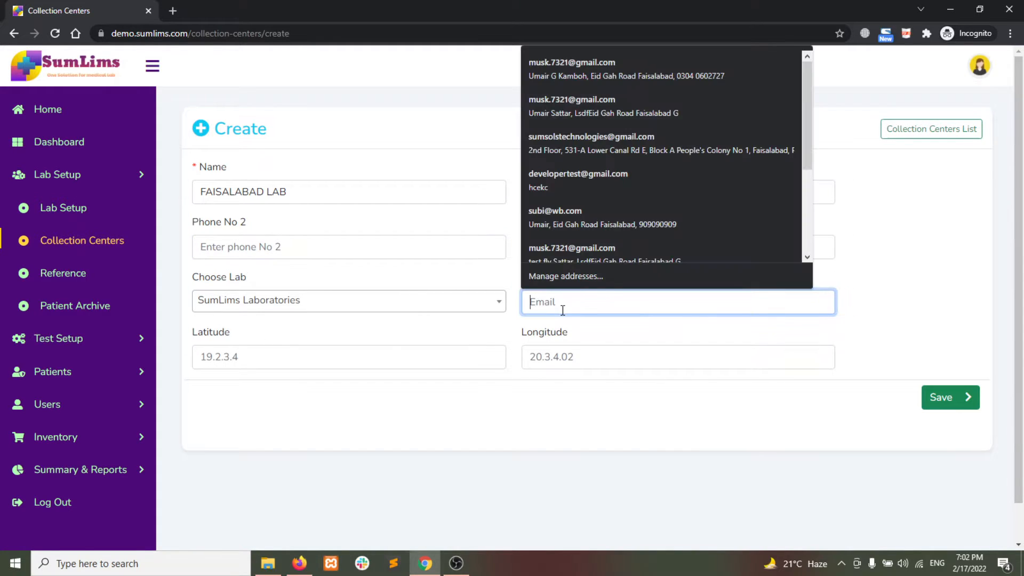
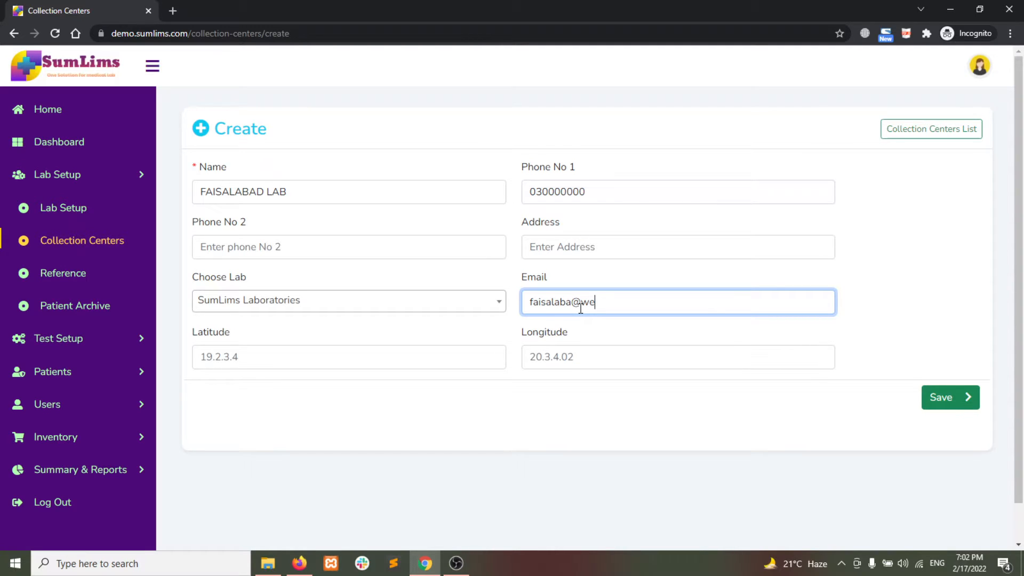
pyautogui.click(961, 398)
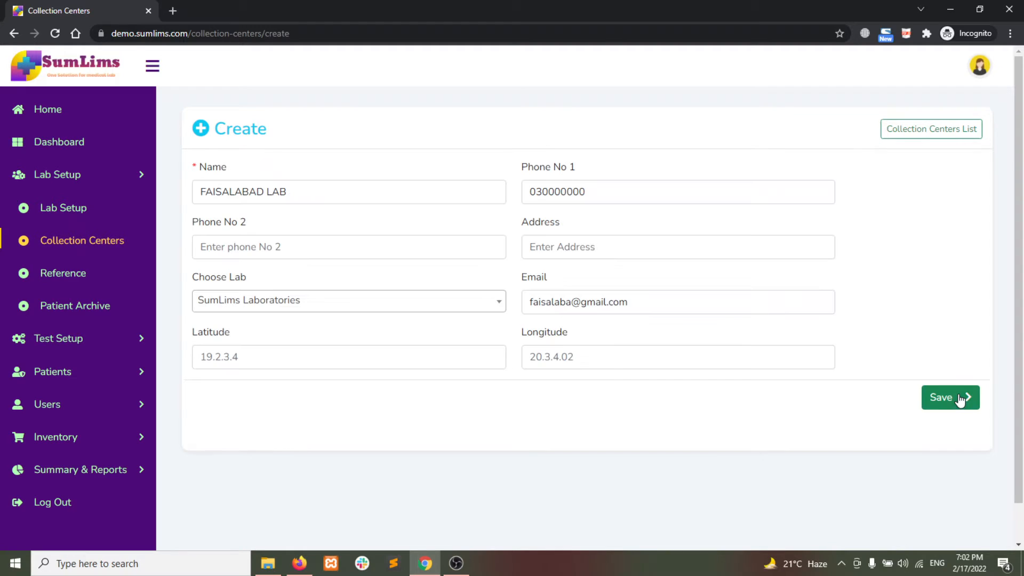
pyautogui.click(930, 129)
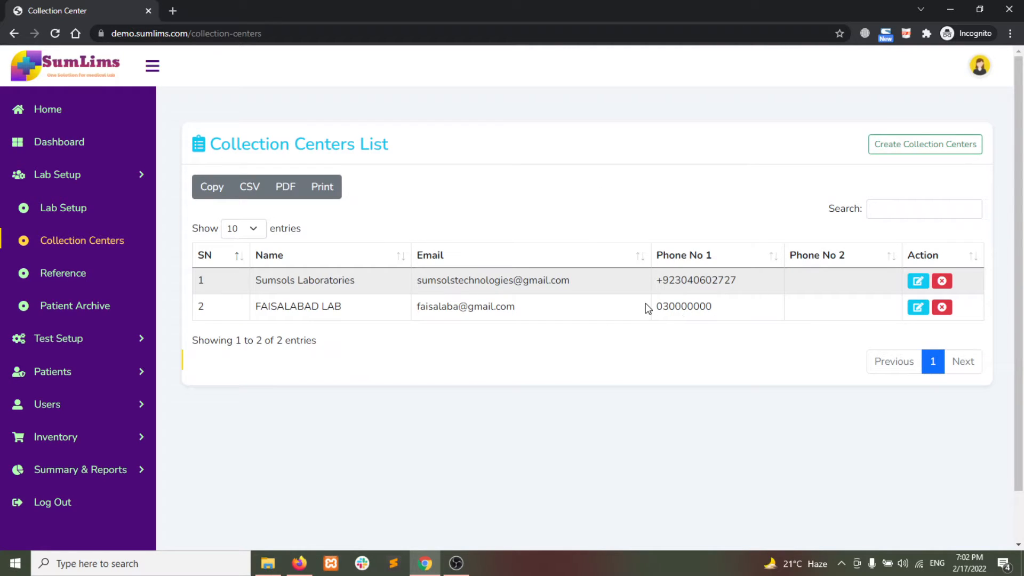
# Step: Bring up the FAISALABAD LAB row's edit form from the list
pyautogui.click(918, 308)
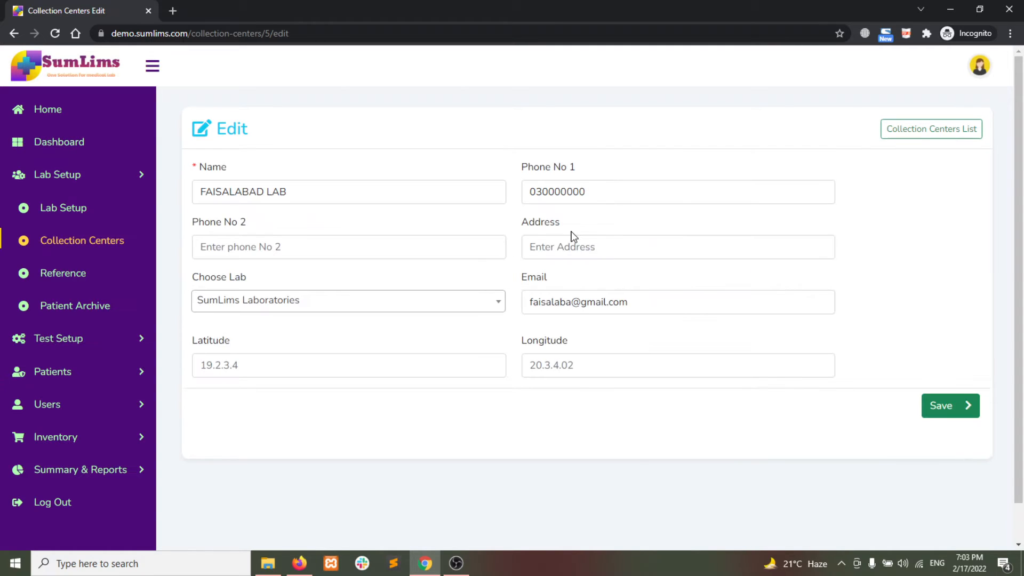
pyautogui.click(363, 190)
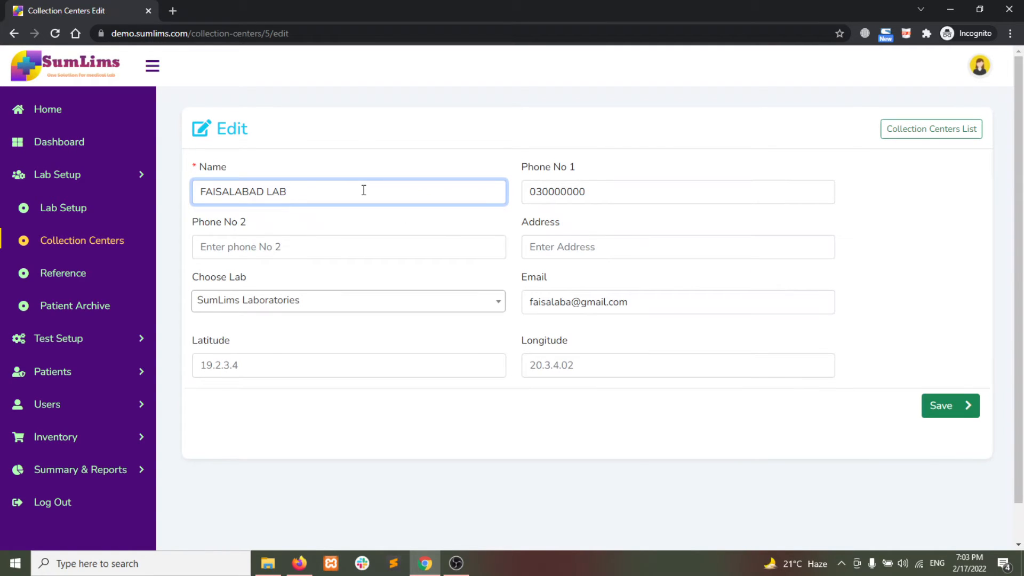
pyautogui.press('Tab')
pyautogui.press('End')
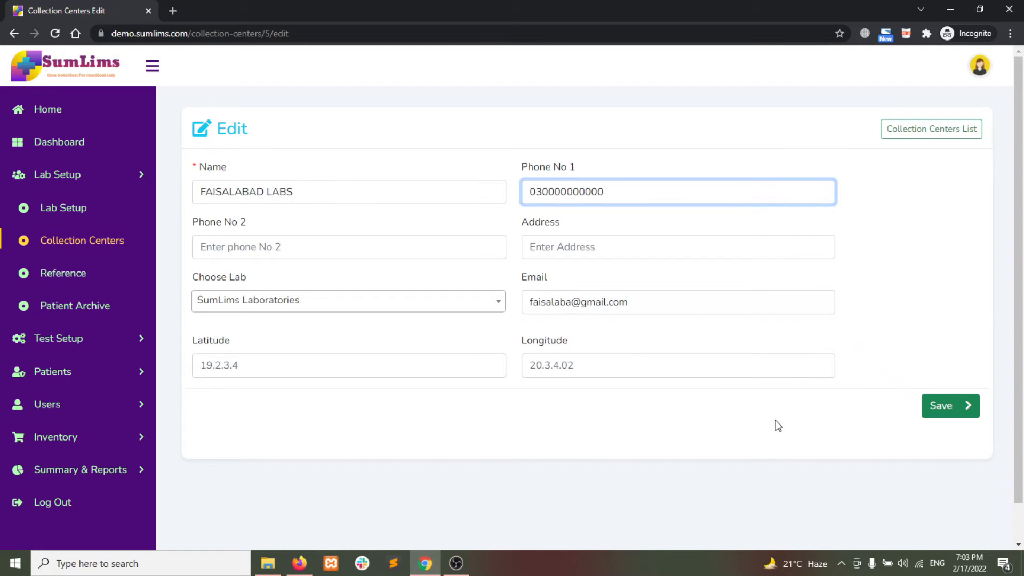
pyautogui.click(963, 409)
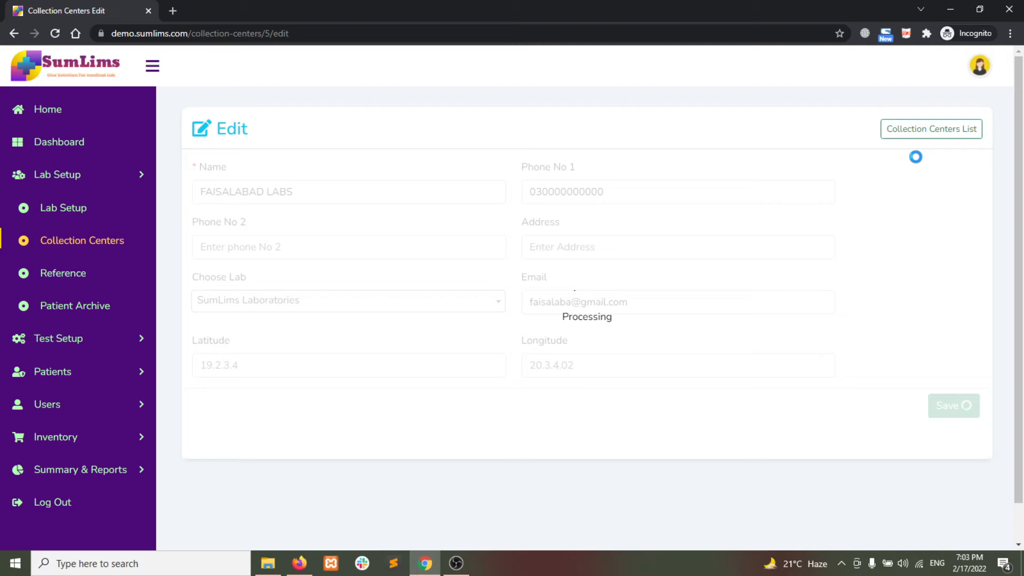
pyautogui.click(931, 129)
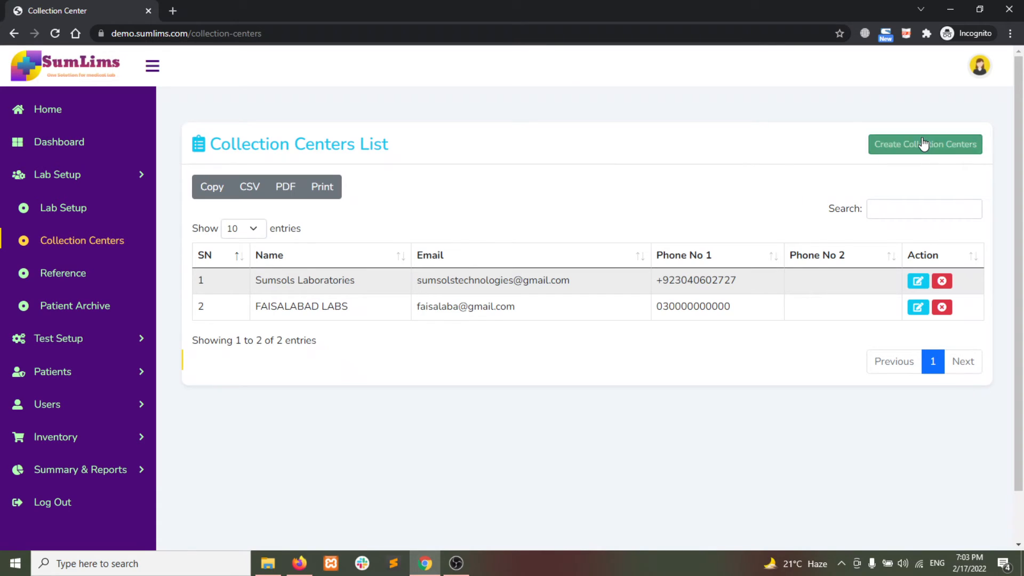
# Step: Delete the FAISALABAD LABS row, confirm with 'Yes, delete it!', and acknowledge the success message
pyautogui.click(944, 308)
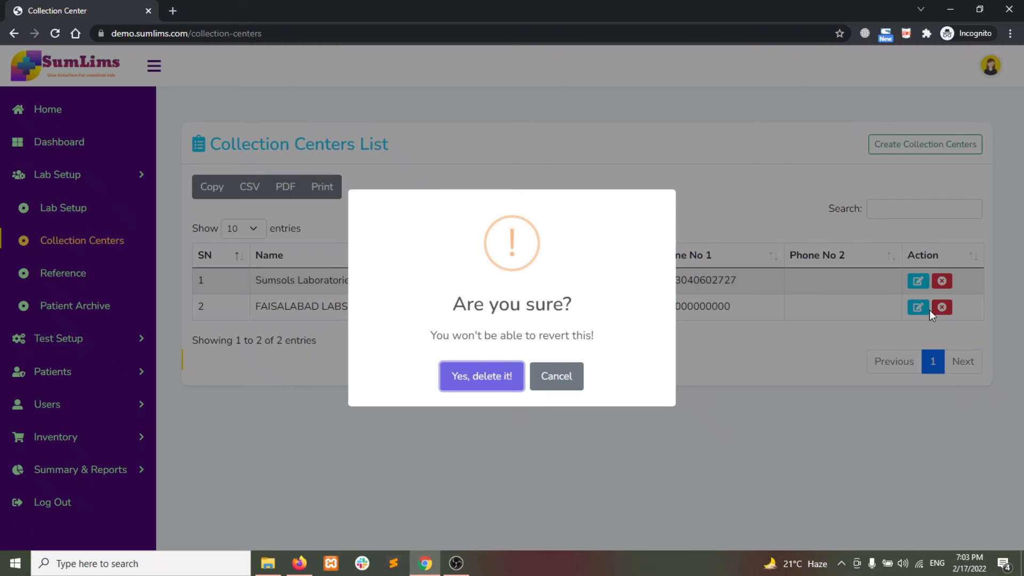
pyautogui.click(486, 379)
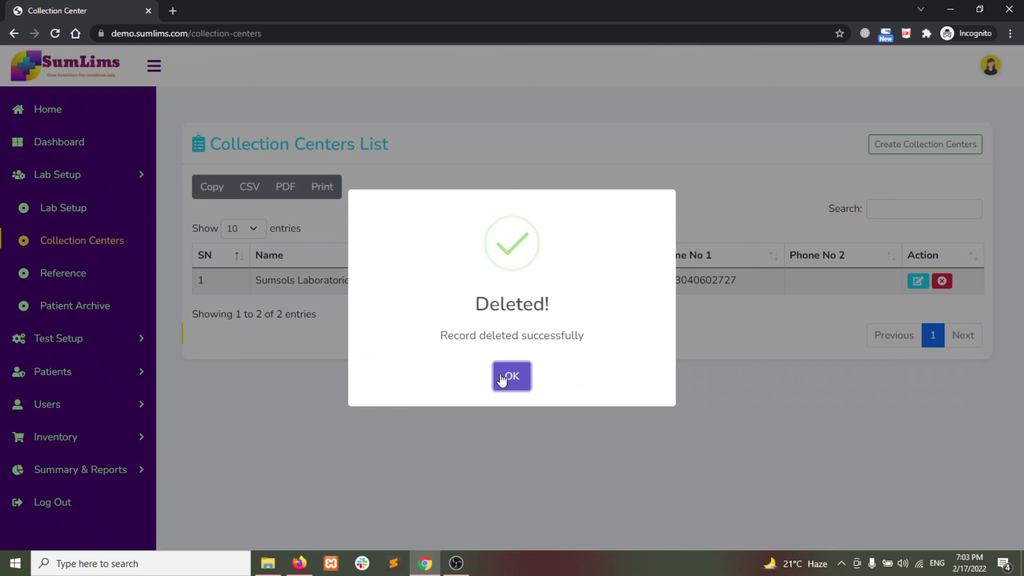
pyautogui.click(509, 377)
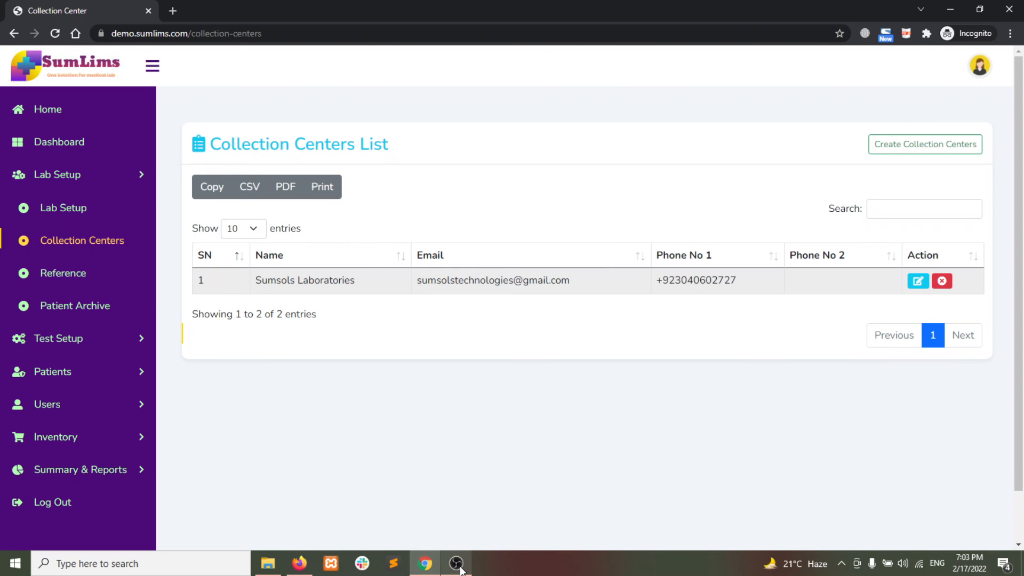